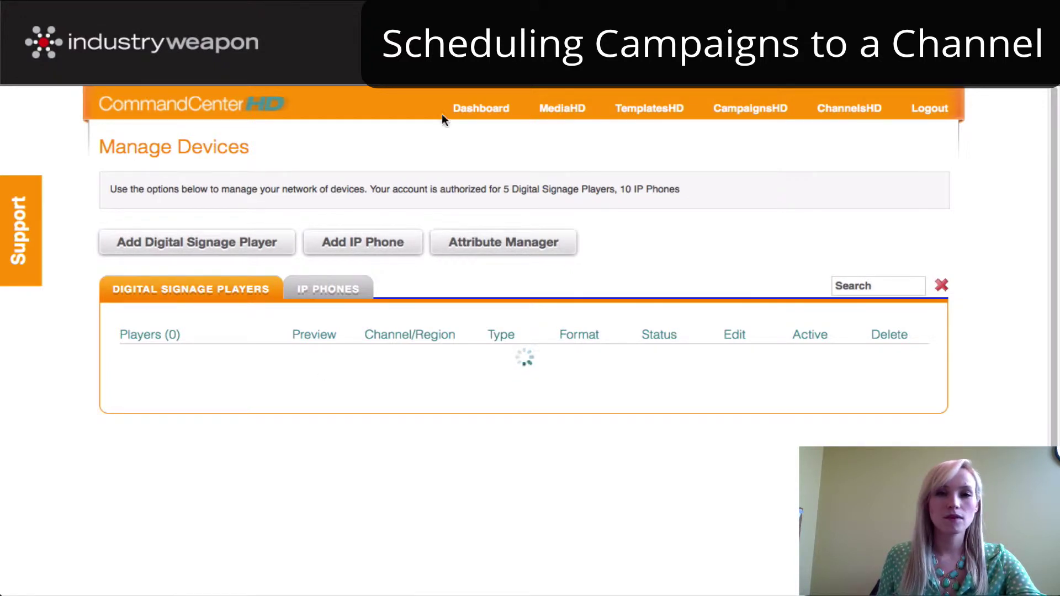
Create a new horizontal channel named "Channel Example" in ChannelsHD and save it
left_click(475, 110)
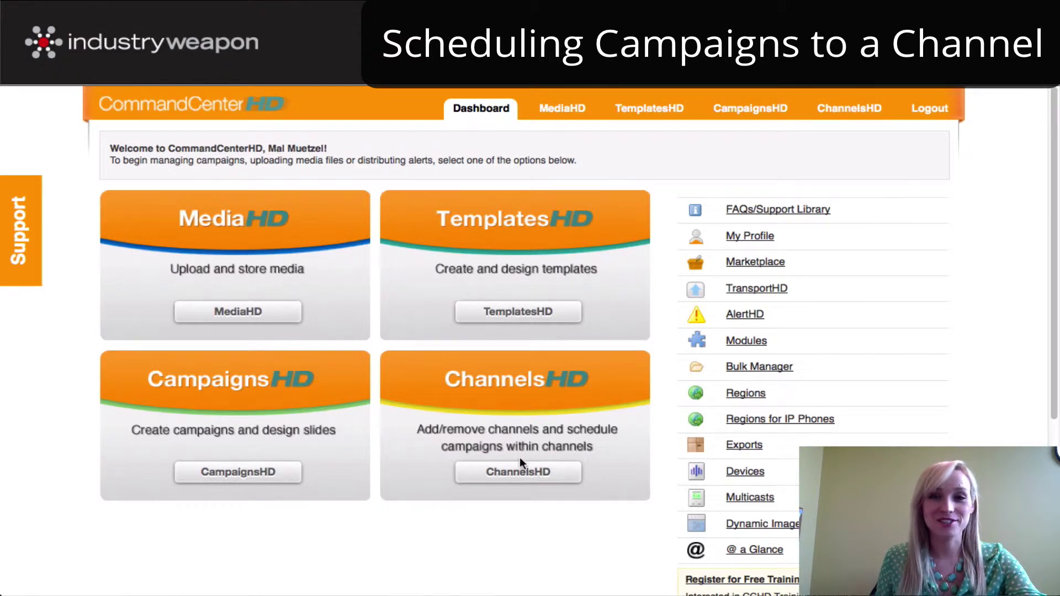
left_click(518, 474)
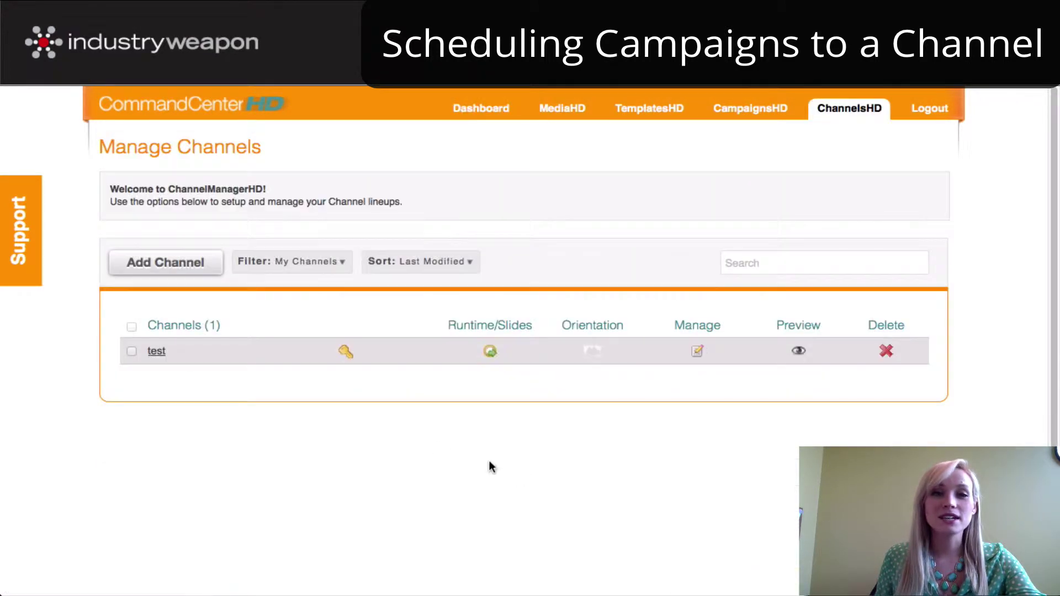
left_click(165, 264)
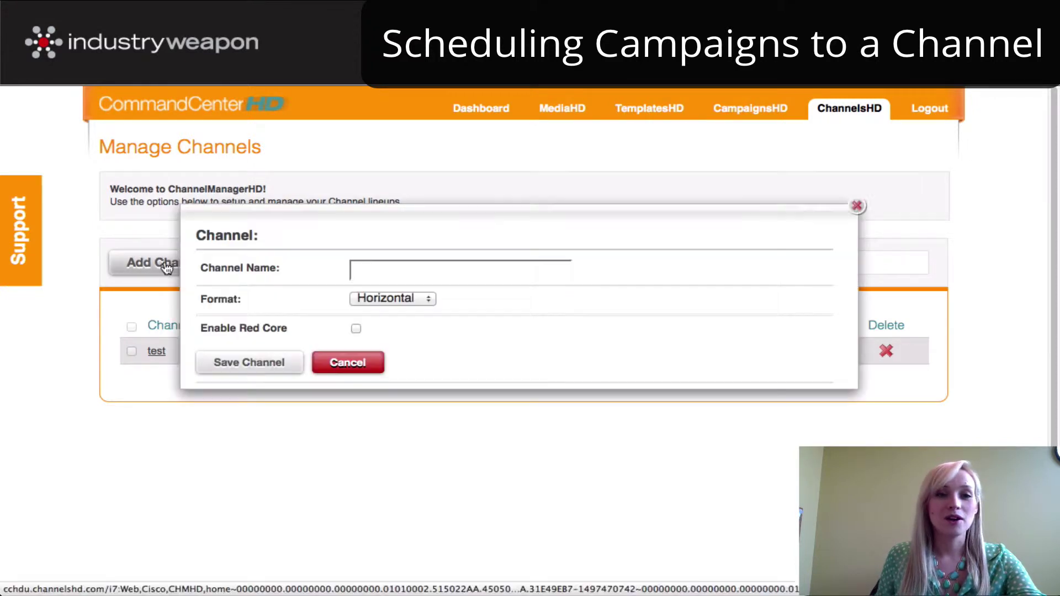
left_click(407, 267)
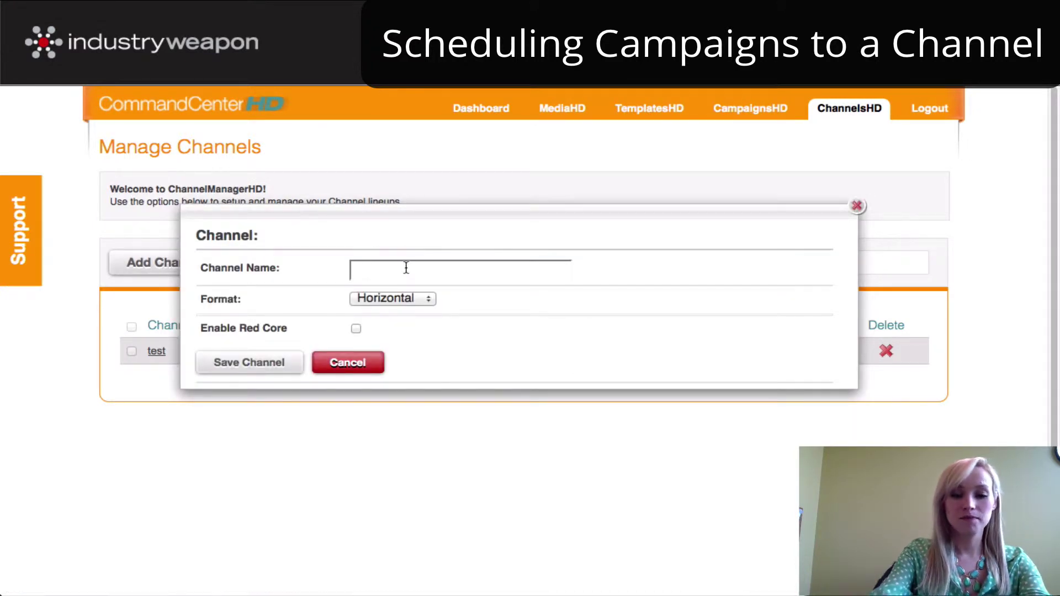
type("Cha")
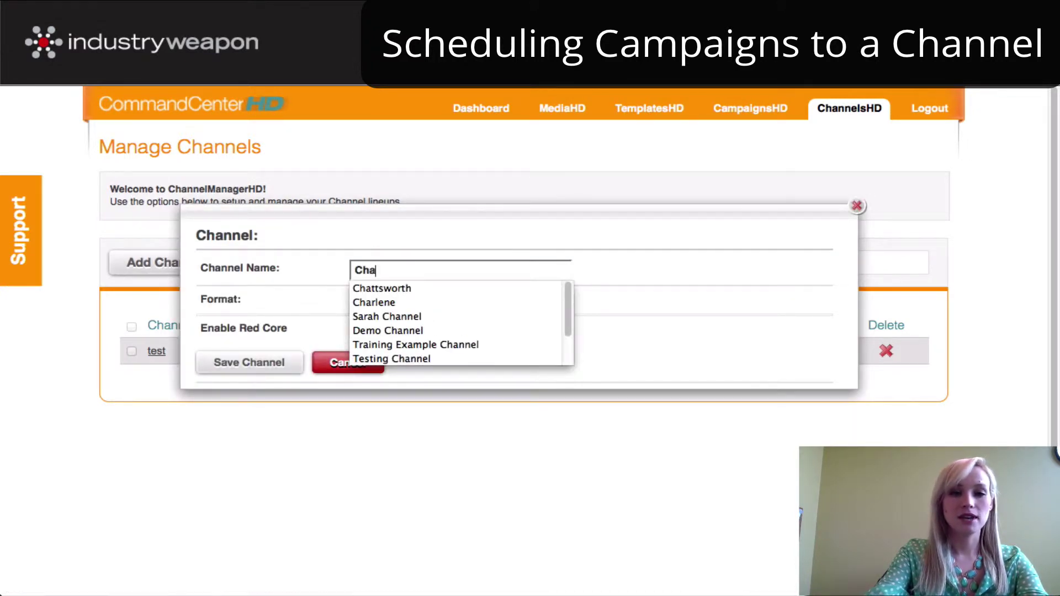
type("nnel ")
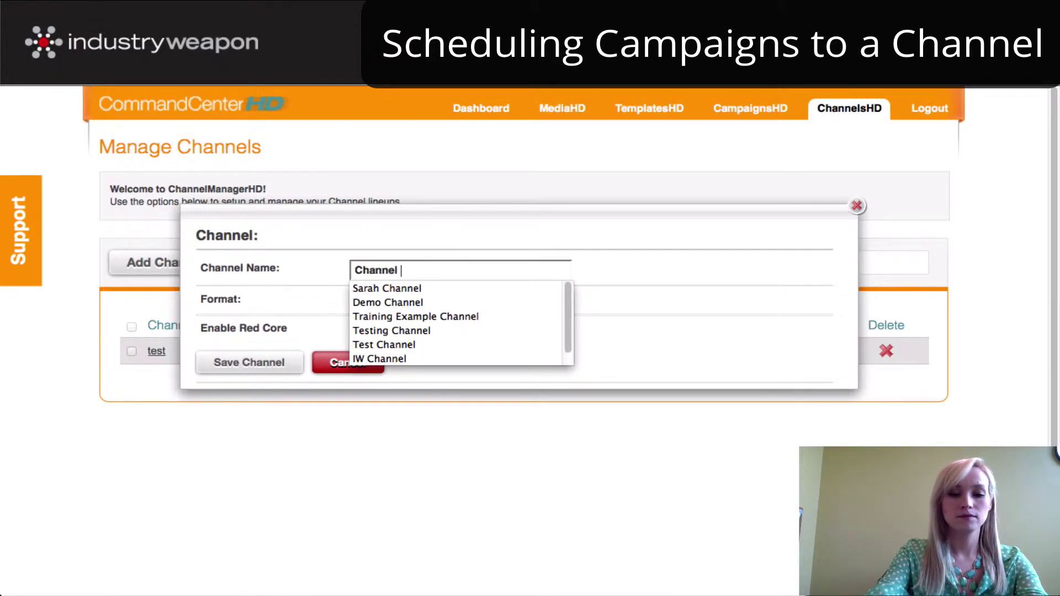
type("Example")
left_click(537, 325)
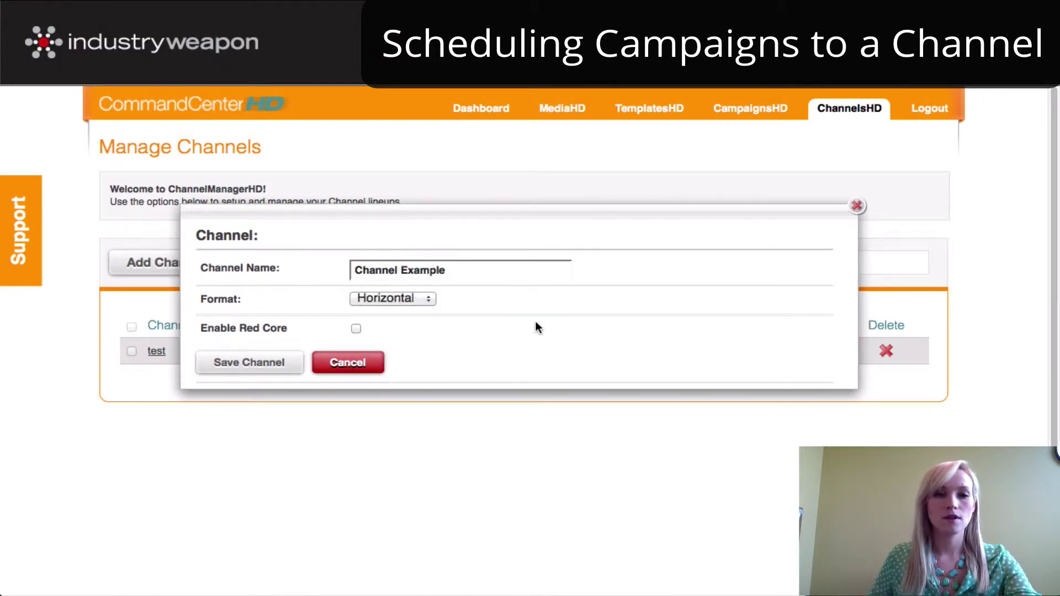
left_click(280, 367)
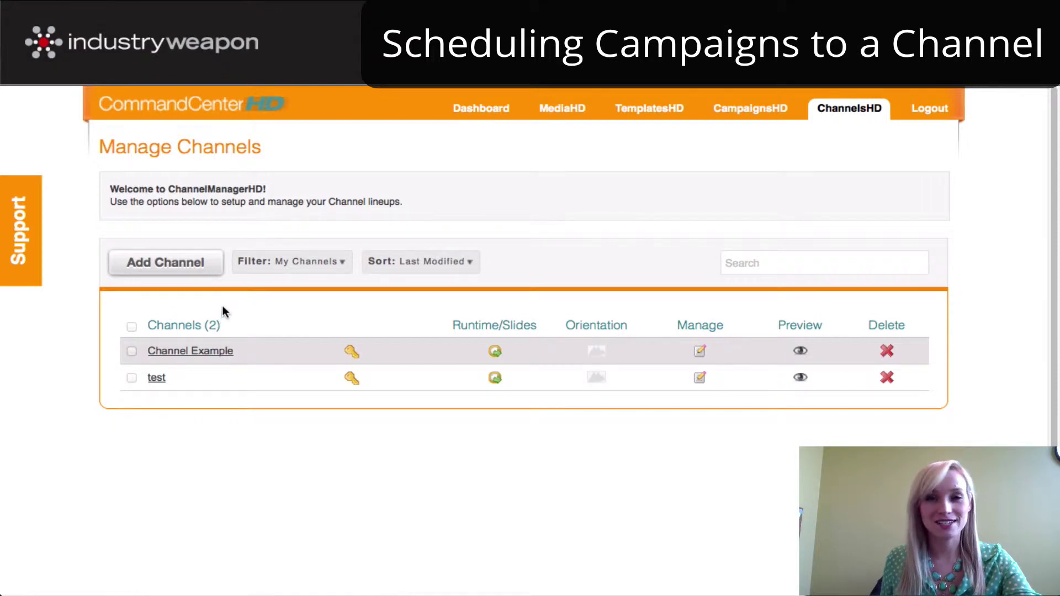
Review the details of Channel Example, close them unchanged, and filter the channel list to All
left_click(186, 354)
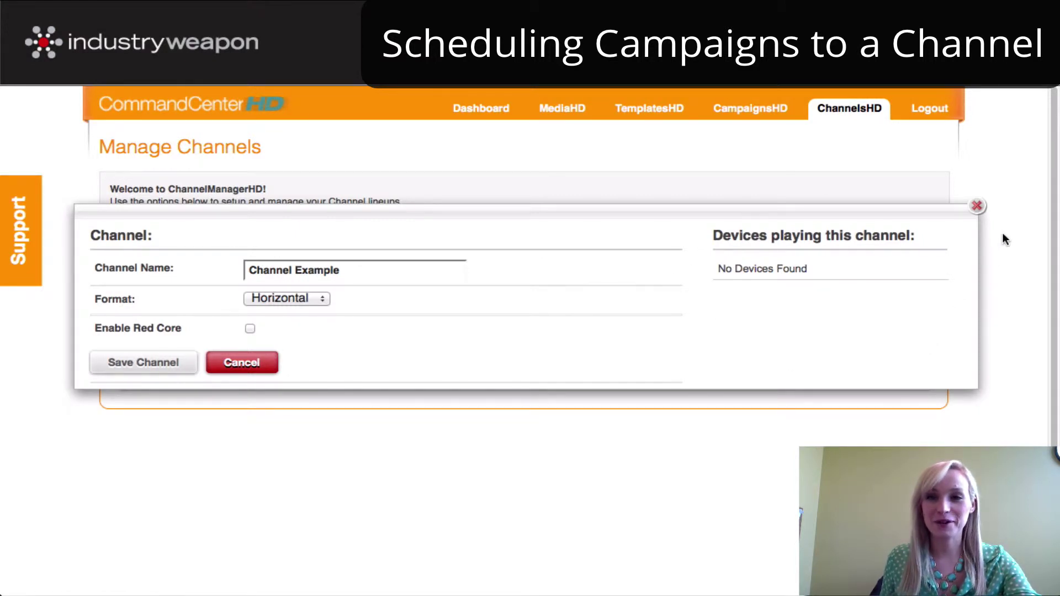
left_click(976, 205)
mouse_move(279, 276)
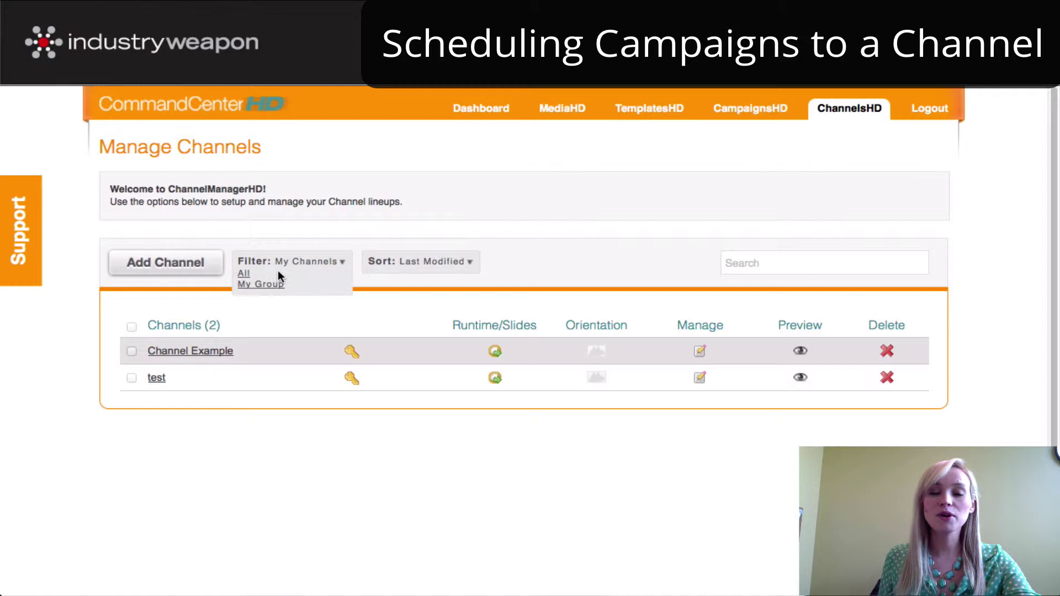
left_click(248, 274)
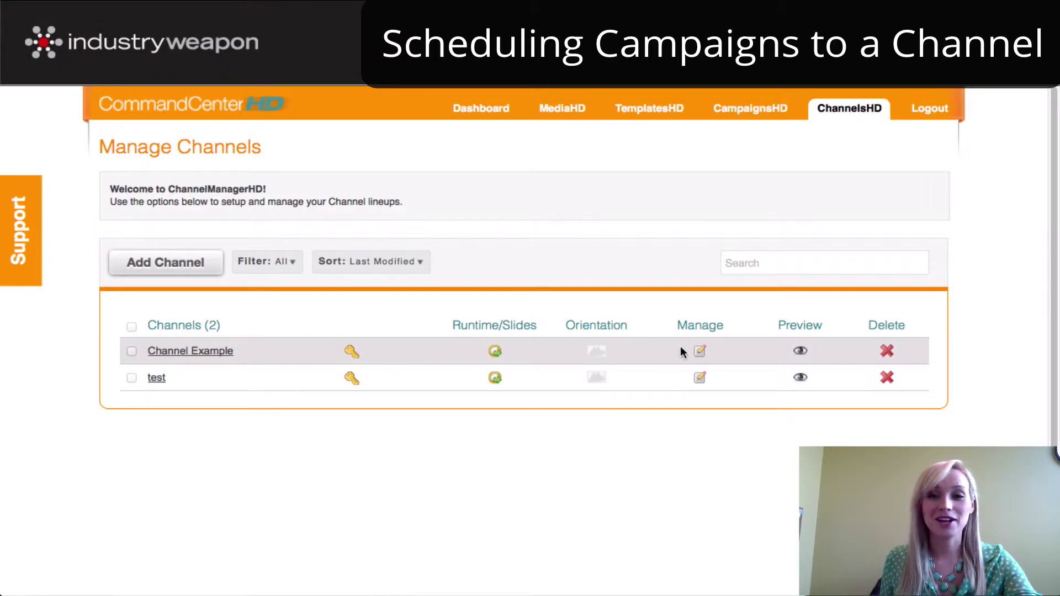
Open the campaign lineup of Channel Example and start adding the first "Campaign Example" campaign to it
left_click(700, 353)
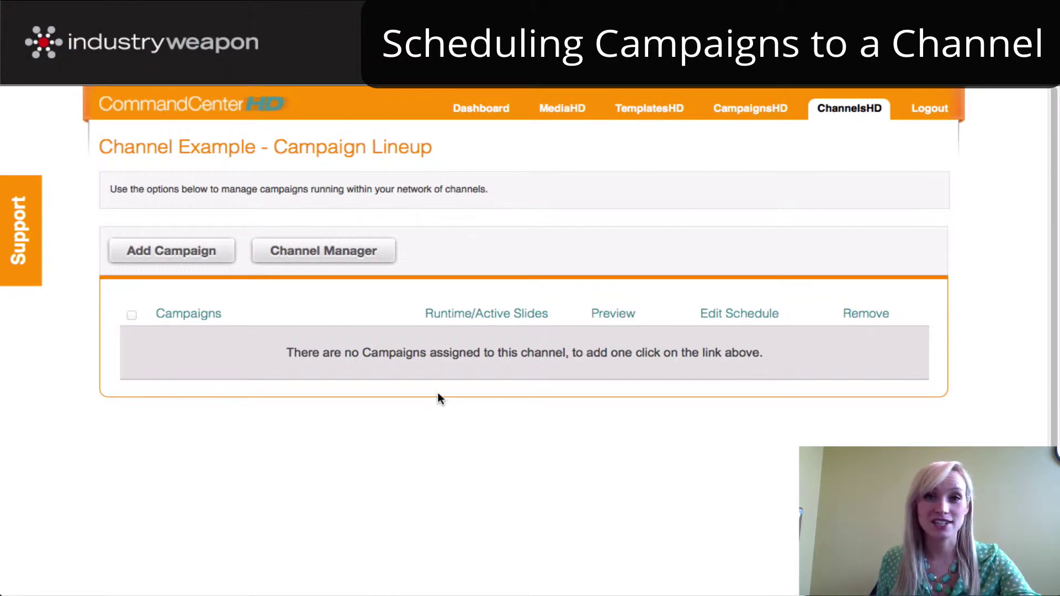
left_click(180, 254)
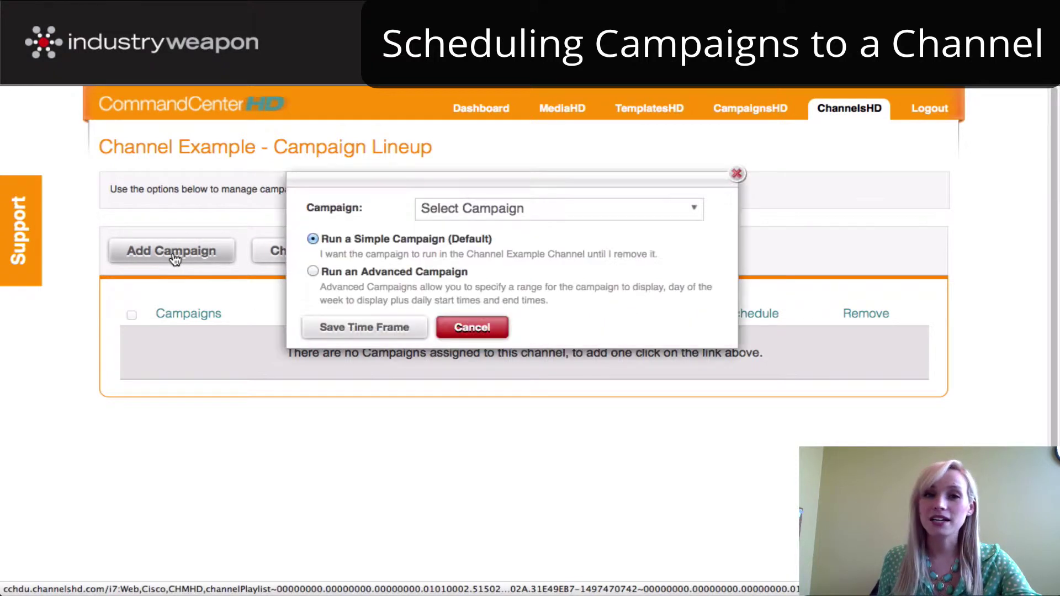
left_click(471, 215)
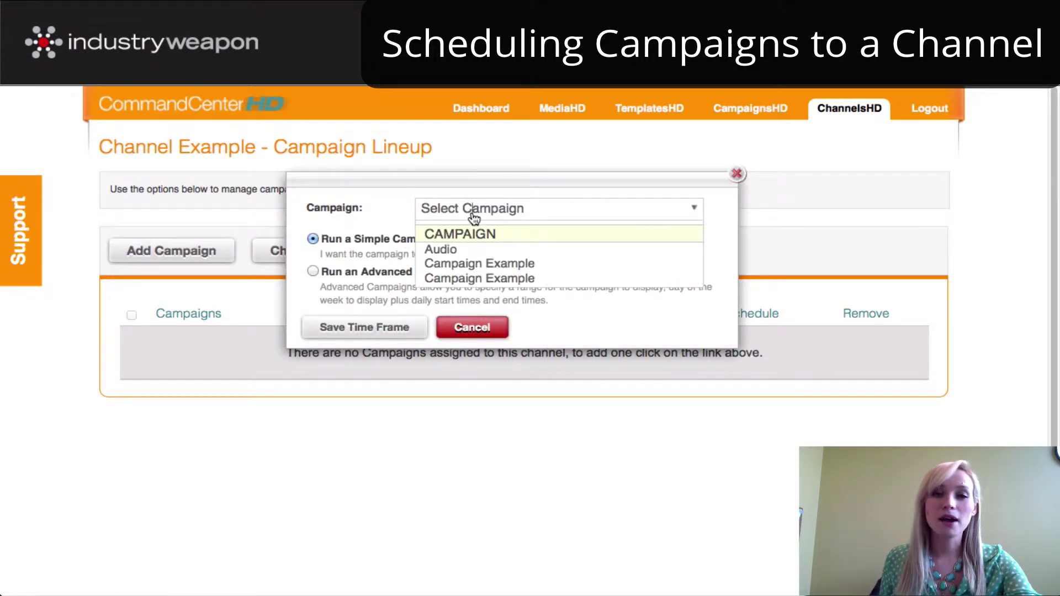
left_click(479, 265)
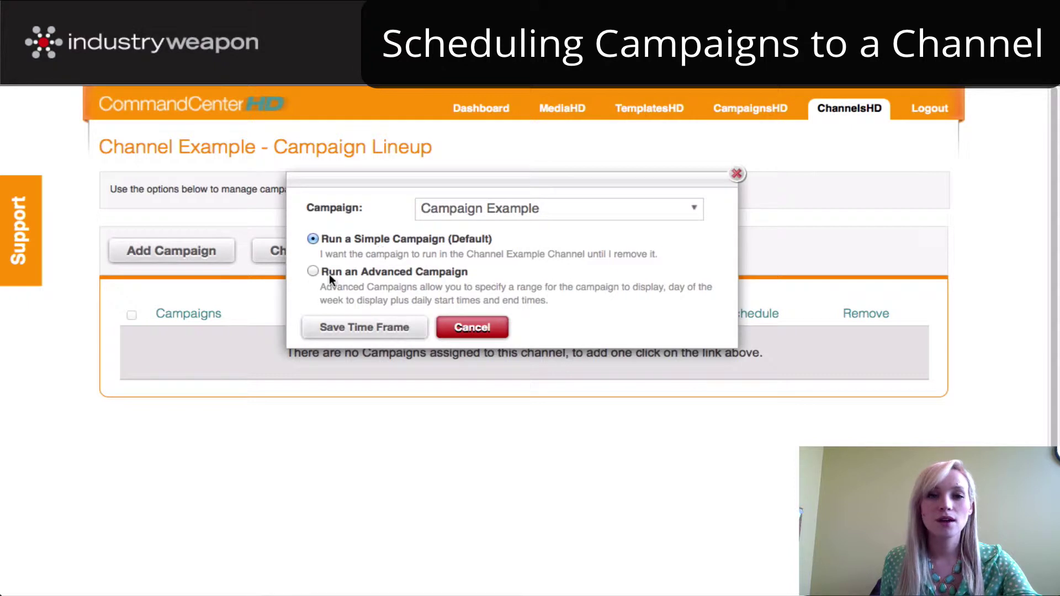
Make it an advanced campaign with a date range from 03/18/2013 to 03/22/2013
left_click(312, 273)
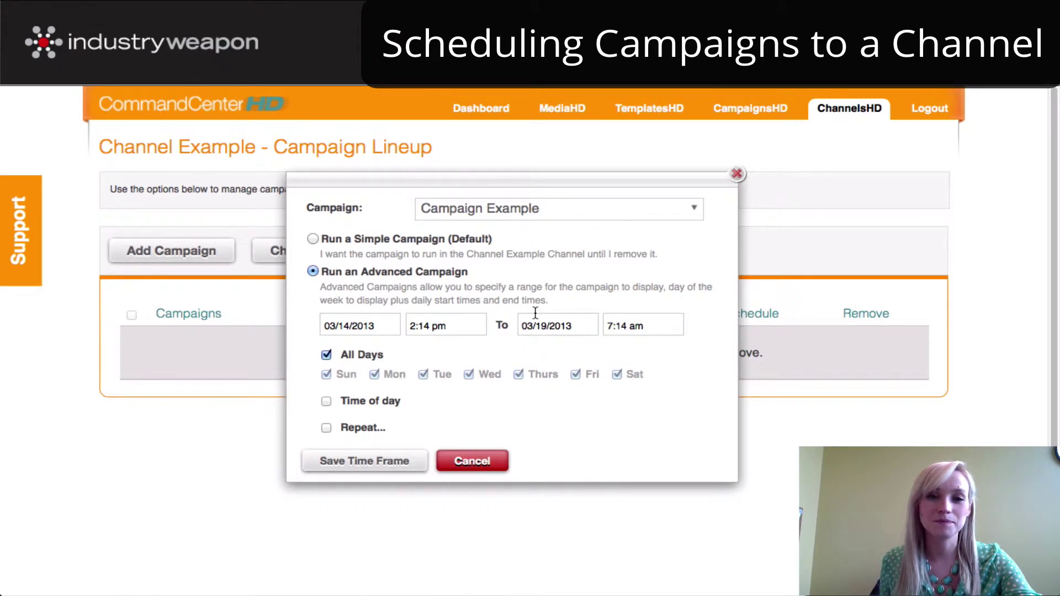
left_click(354, 324)
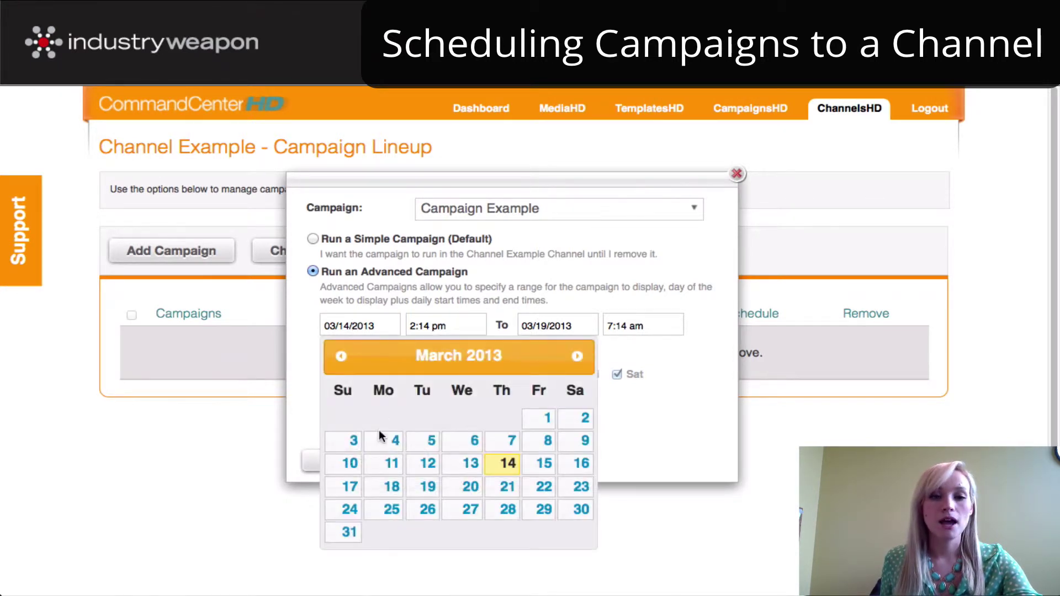
left_click(390, 487)
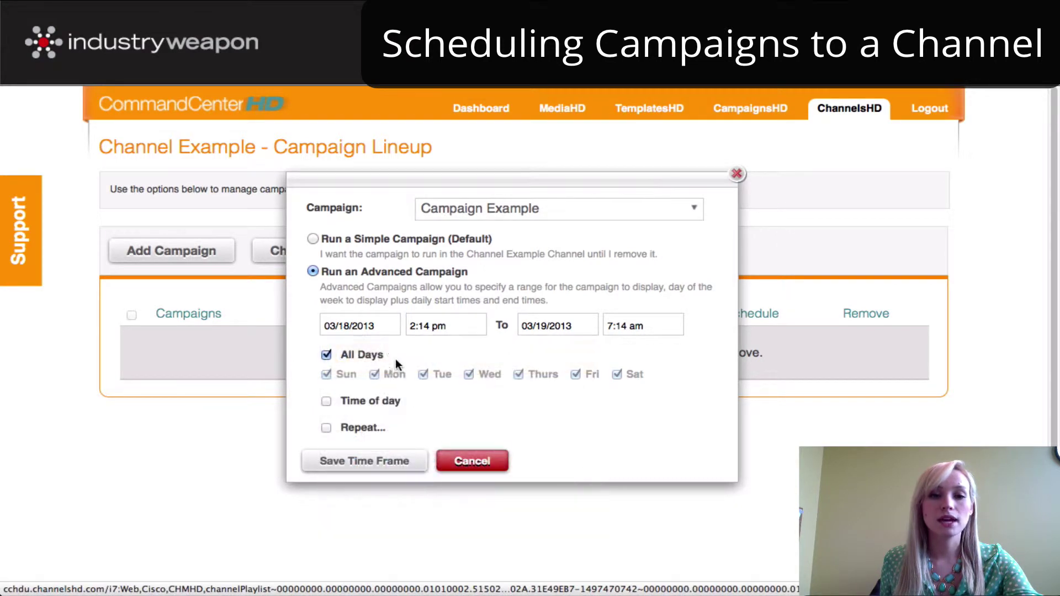
left_click(557, 325)
left_click(735, 496)
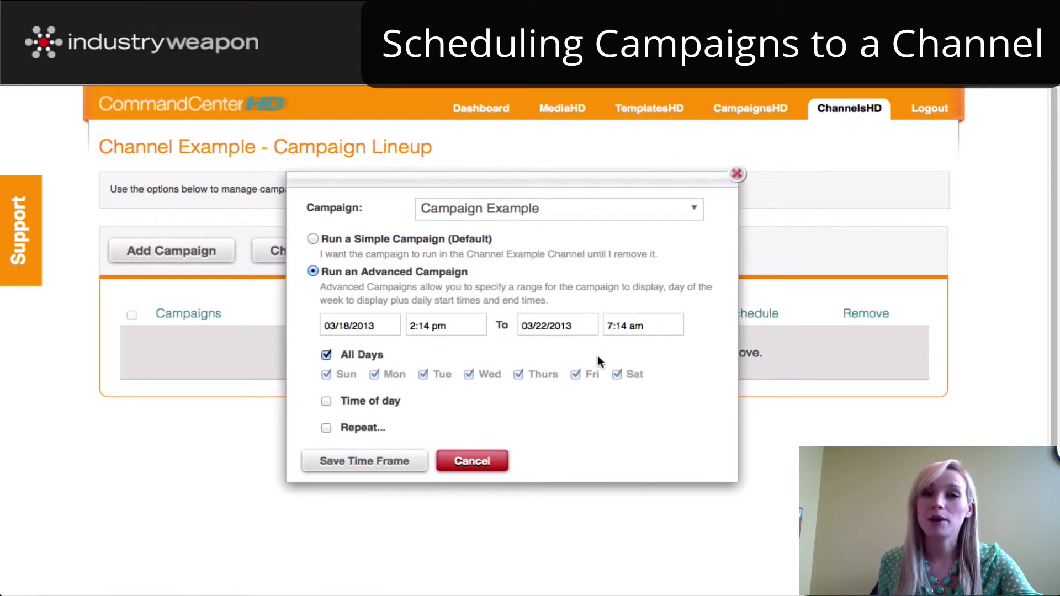
Limit the campaign to a daily time of day from 8:00 am to 11:00 am
left_click(326, 402)
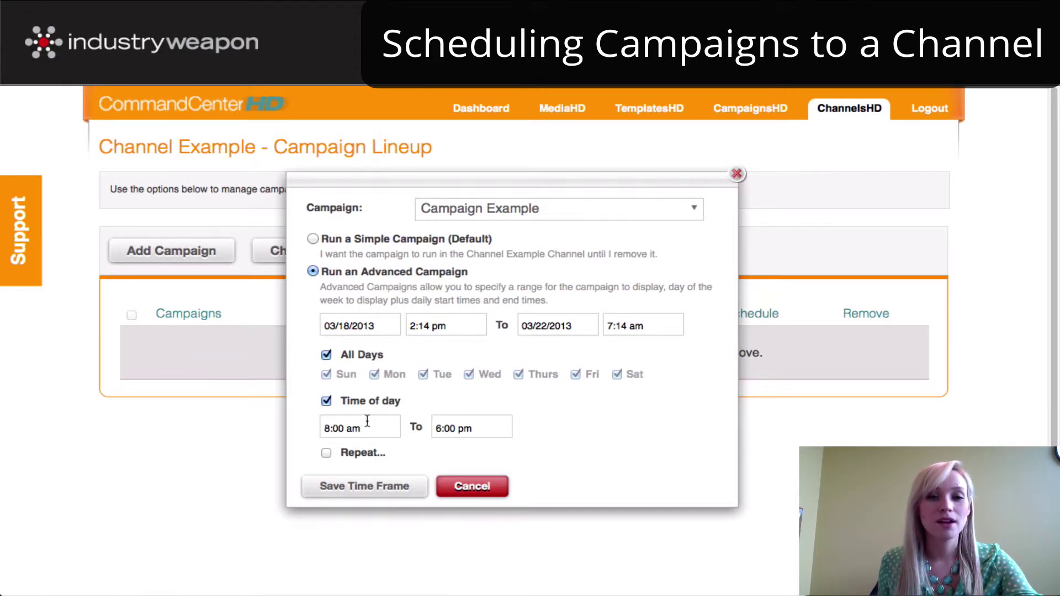
left_click(473, 428)
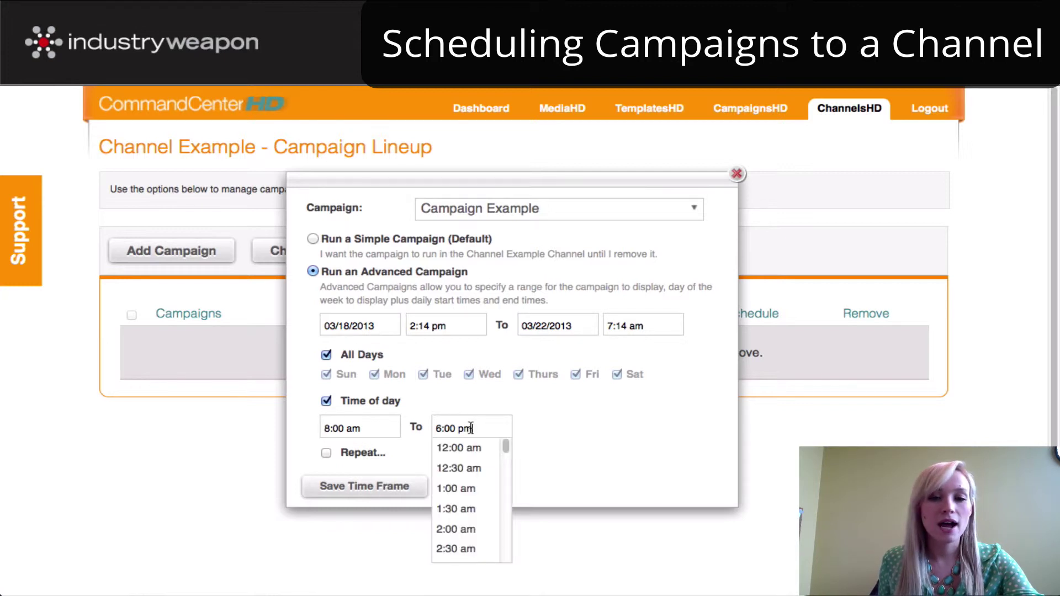
scroll(479, 484, "down", 8)
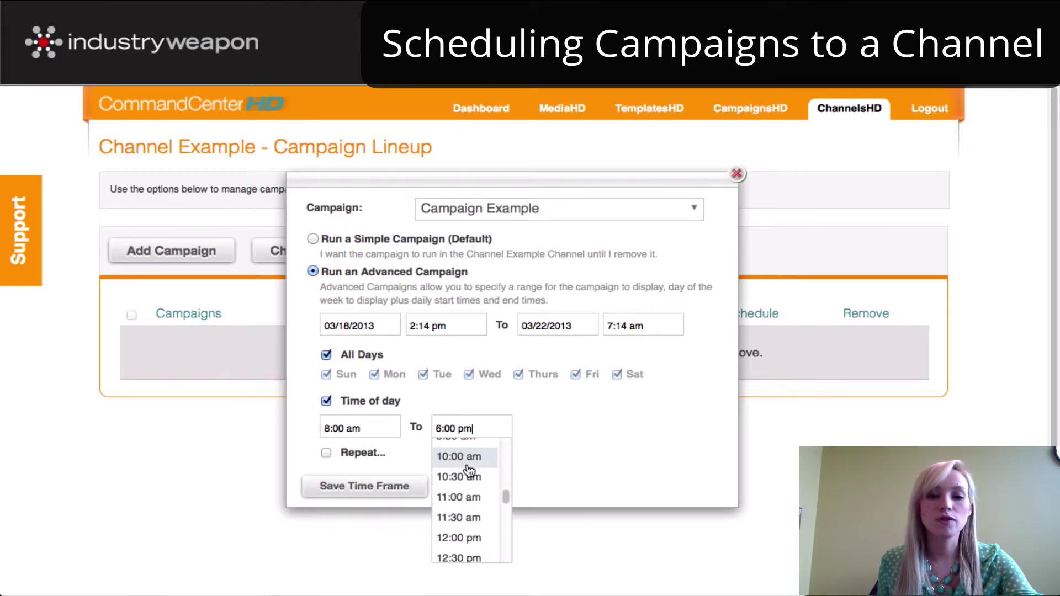
left_click(471, 495)
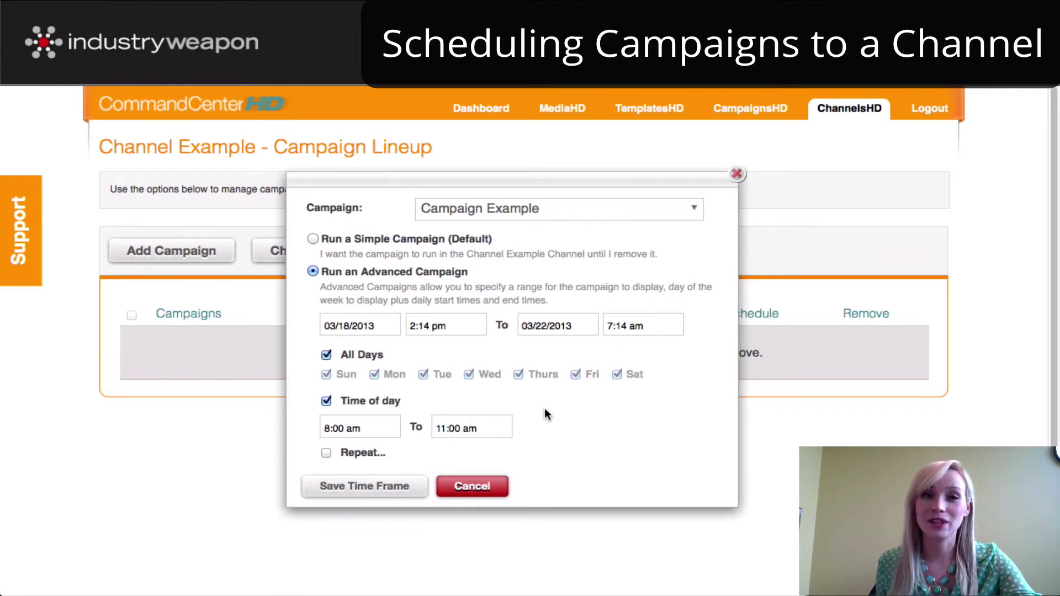
Restrict the campaign to Monday, Wednesday and Friday instead of all days, and save the time frame
left_click(326, 354)
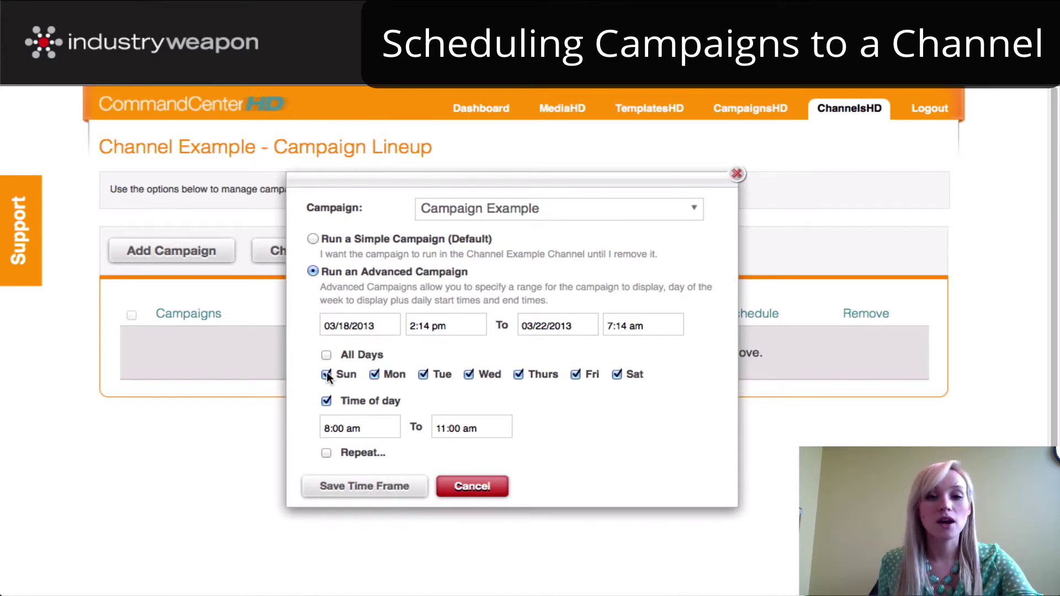
left_click(422, 375)
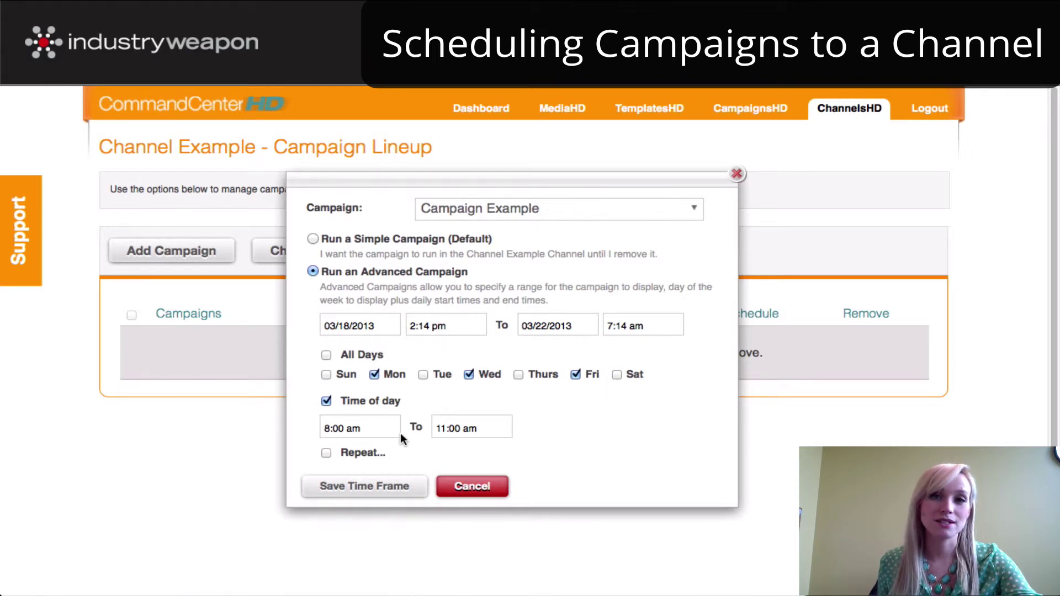
left_click(369, 488)
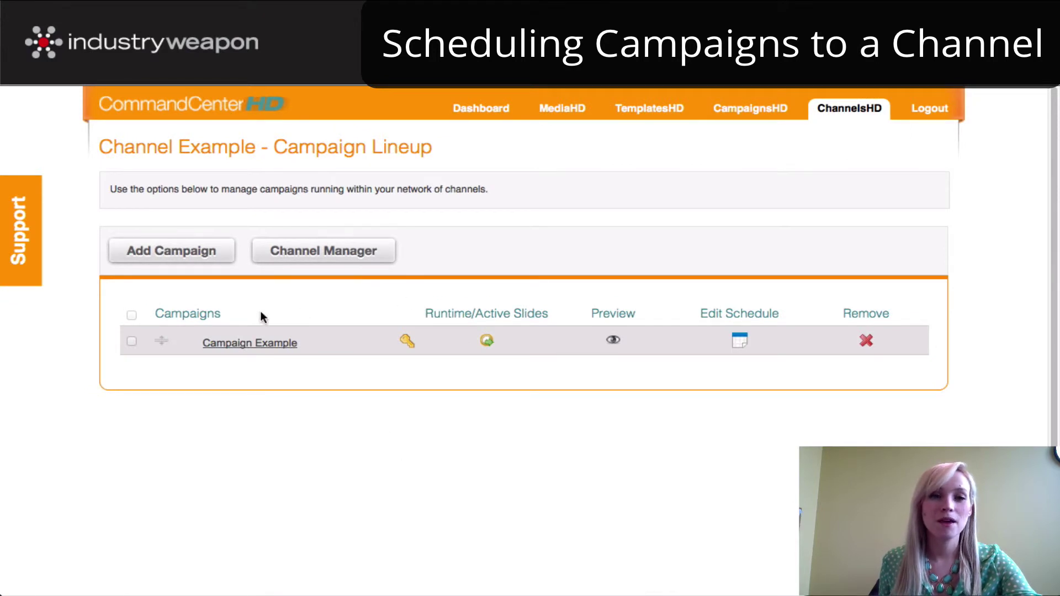
Add the Audio campaign to the channel lineup as a simple campaign and save its time frame
left_click(161, 250)
left_click(433, 214)
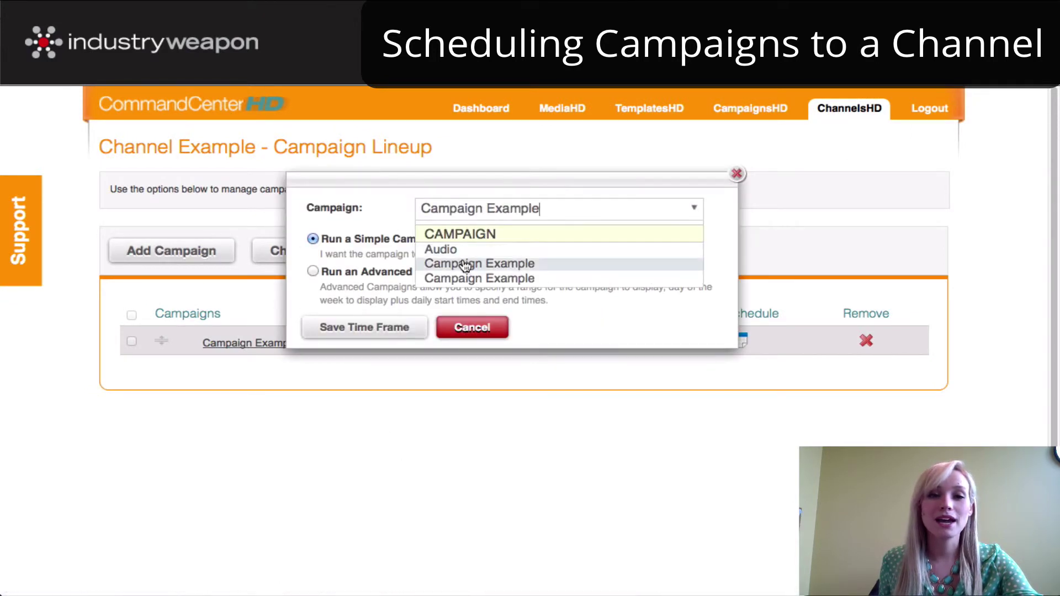
left_click(442, 249)
left_click(379, 327)
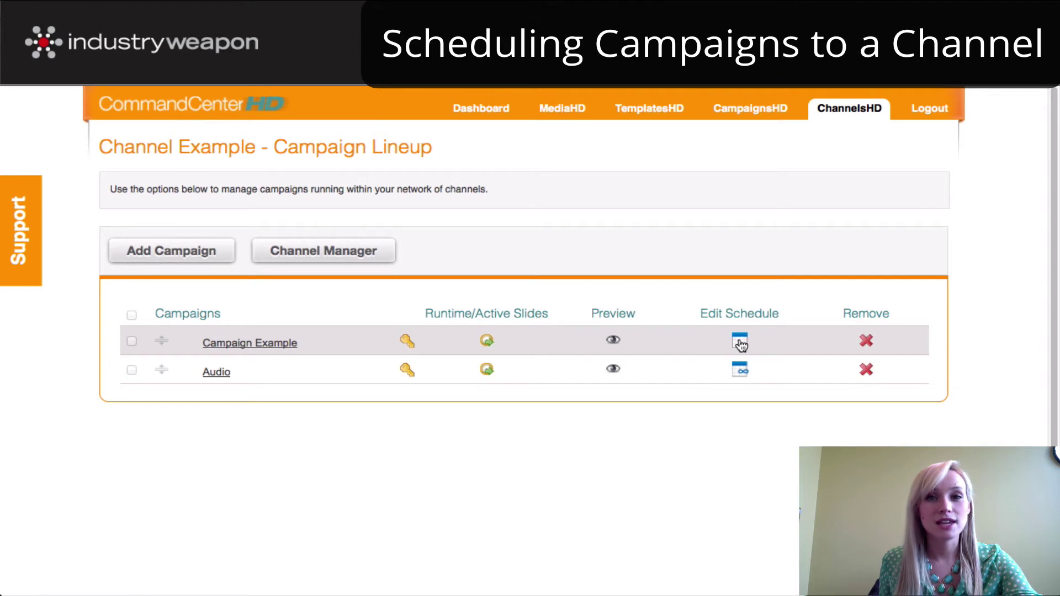
mouse_move(740, 345)
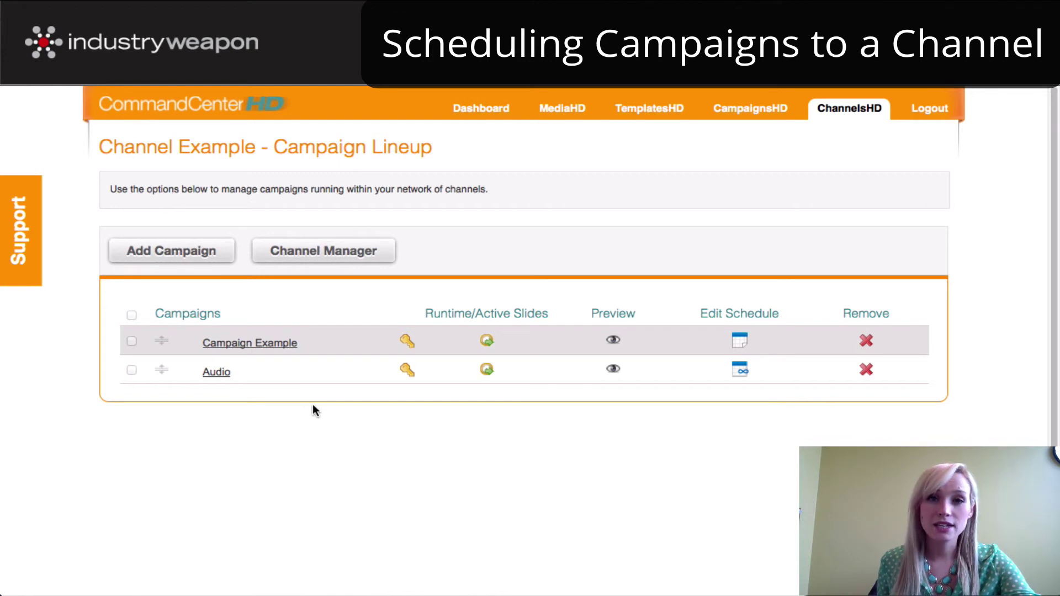
Open the form for adding a digital signage player from the device manager and check which channels can be assigned
mouse_move(481, 110)
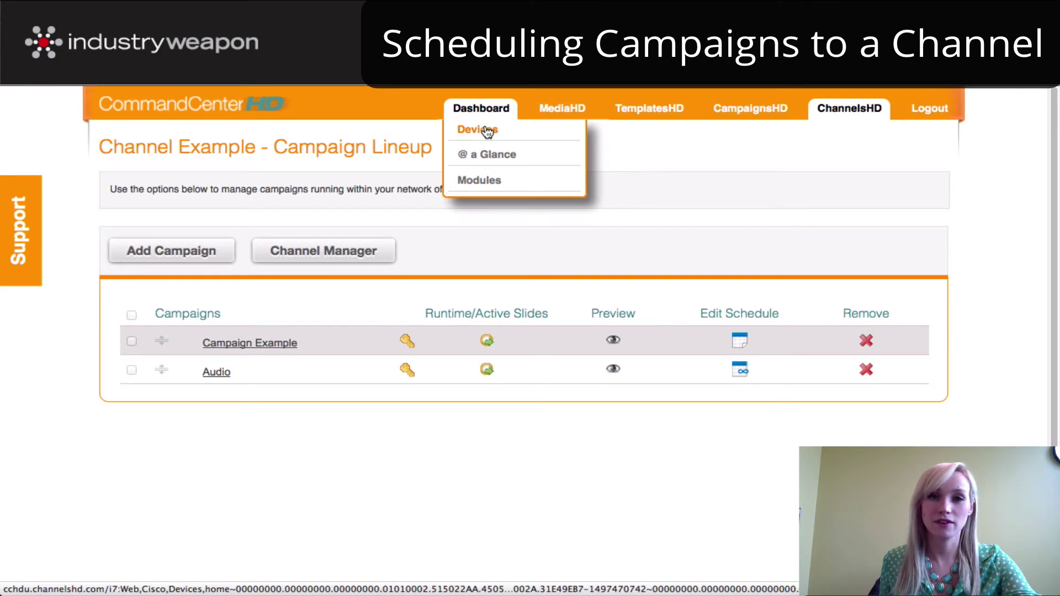
left_click(478, 130)
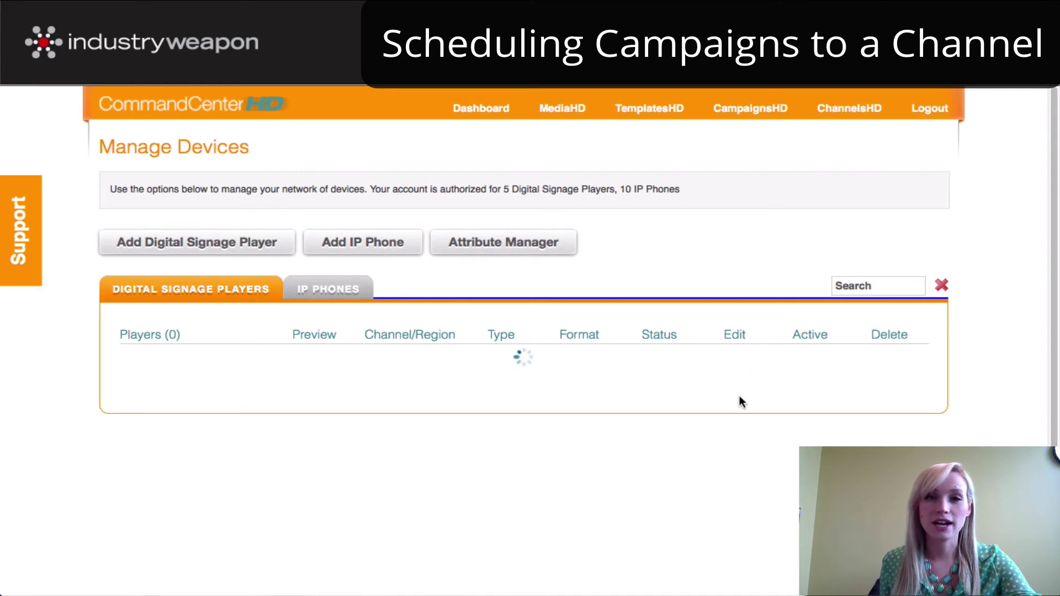
left_click(146, 244)
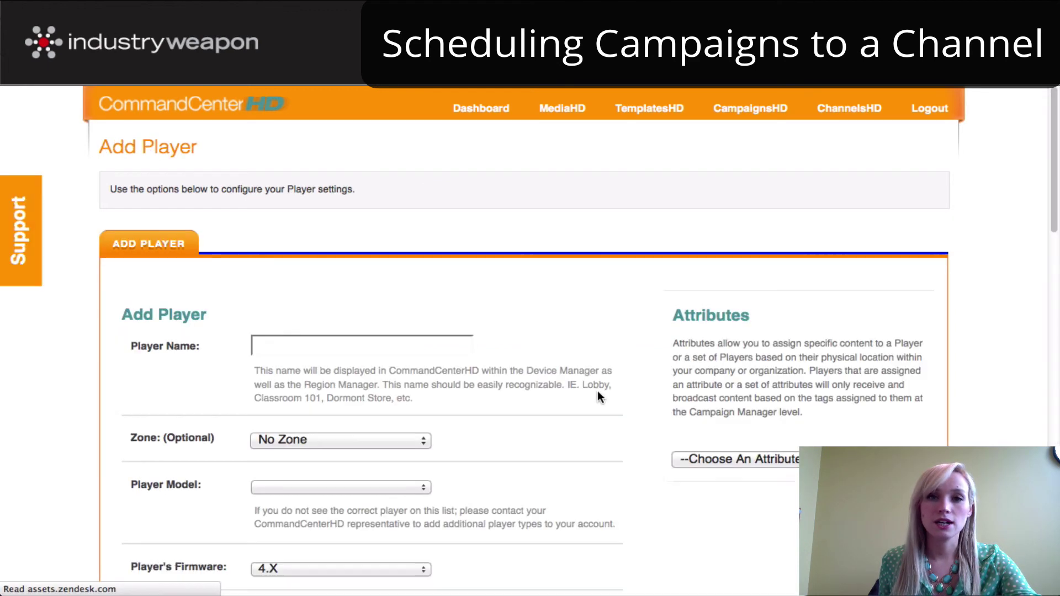
scroll(600, 411, "down", 5)
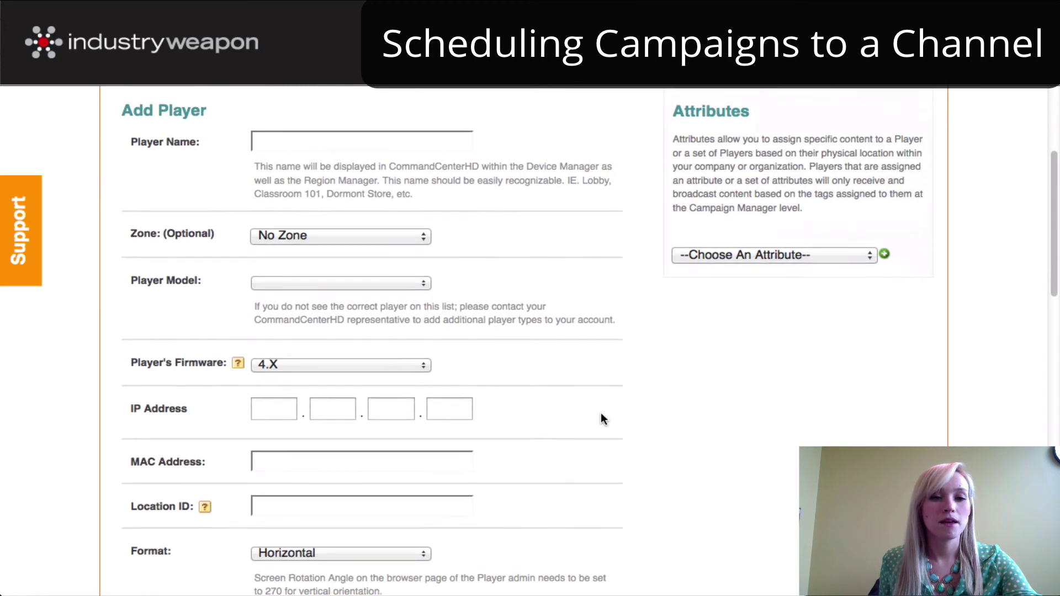
scroll(601, 412, "down", 9)
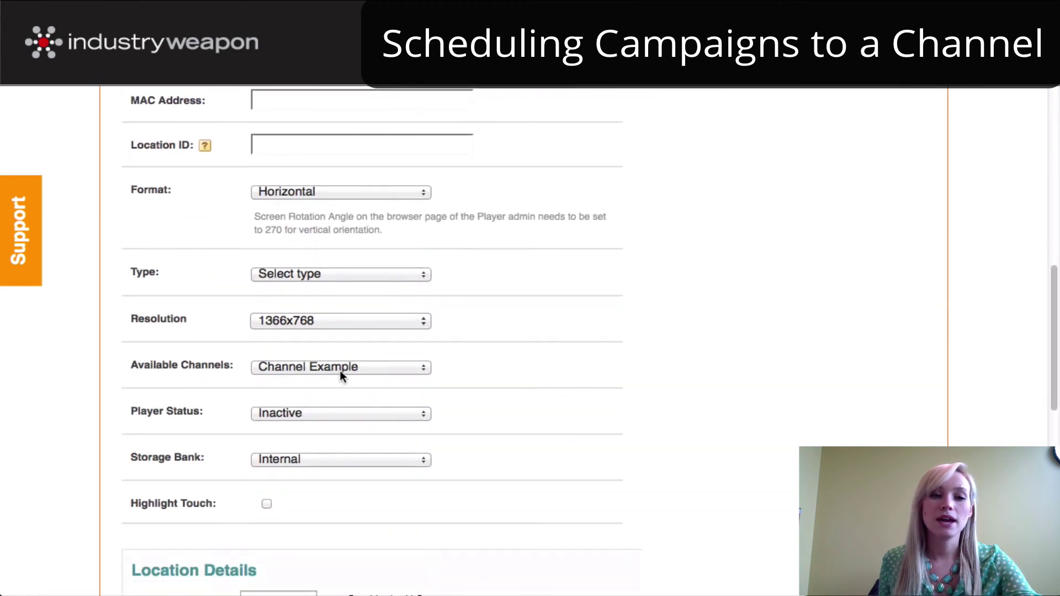
left_click(345, 371)
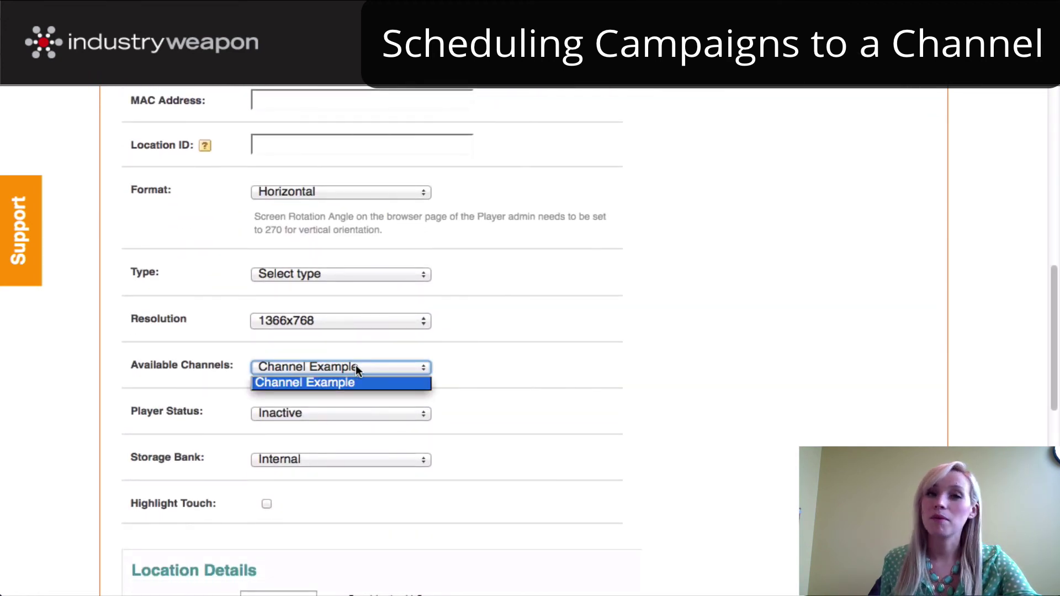
left_click(543, 418)
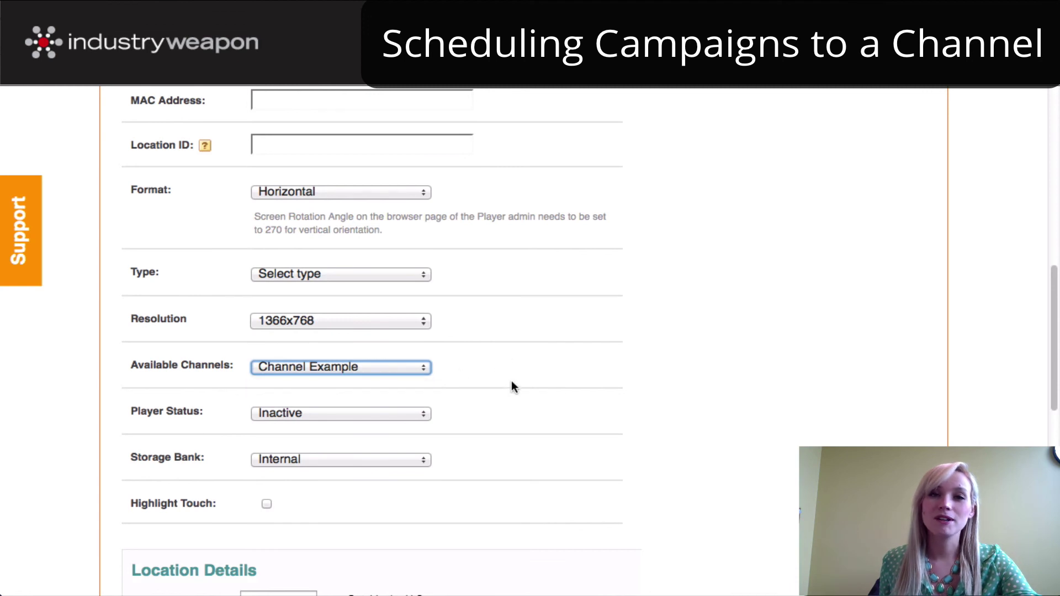